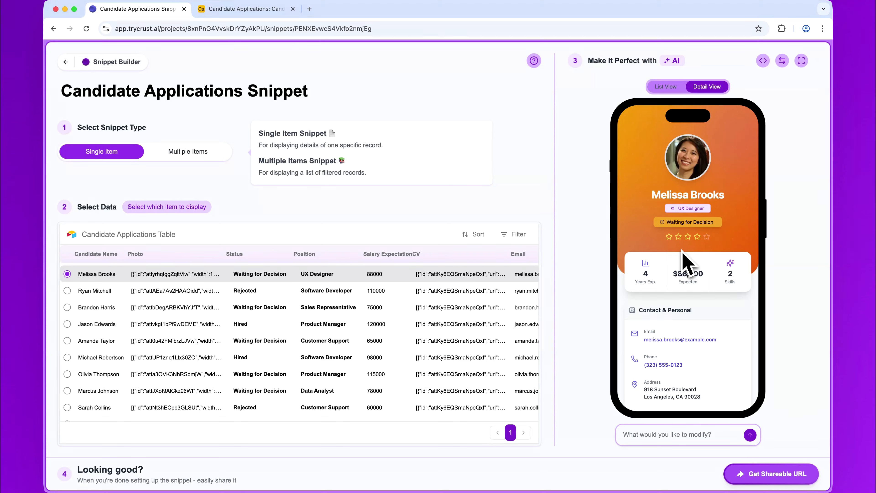
Step: Look through the UX Designer candidate's detail preview and switch to Airtable to examine the Status field
{"action": "scroll", "coordinate": [686, 263], "scroll_direction": "down", "scroll_amount": 10}
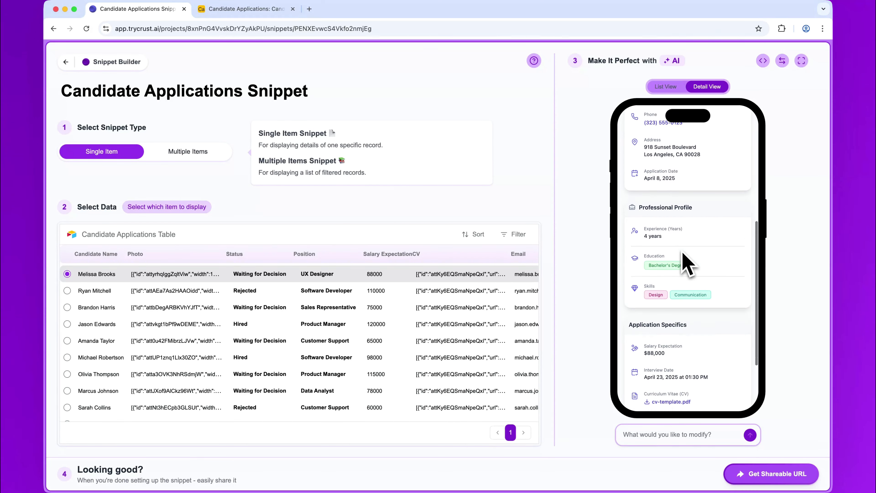
{"action": "scroll", "coordinate": [687, 264], "scroll_direction": "up", "scroll_amount": 10}
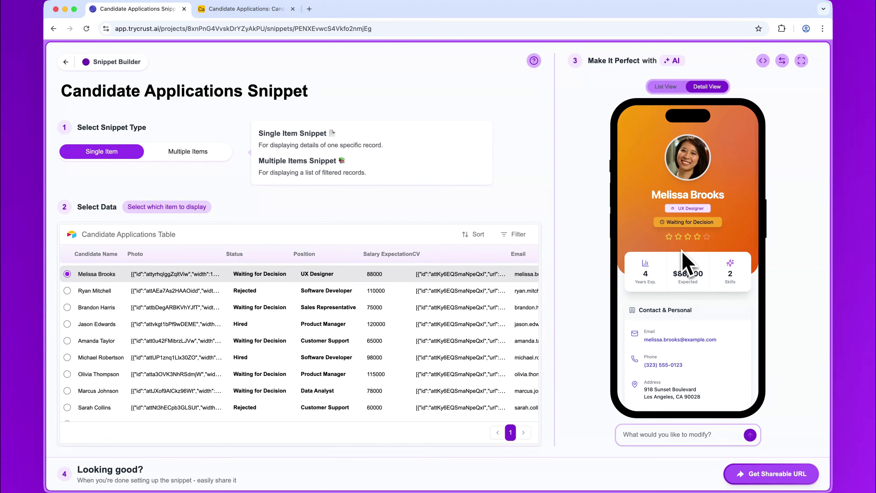
{"action": "left_click", "coordinate": [244, 15]}
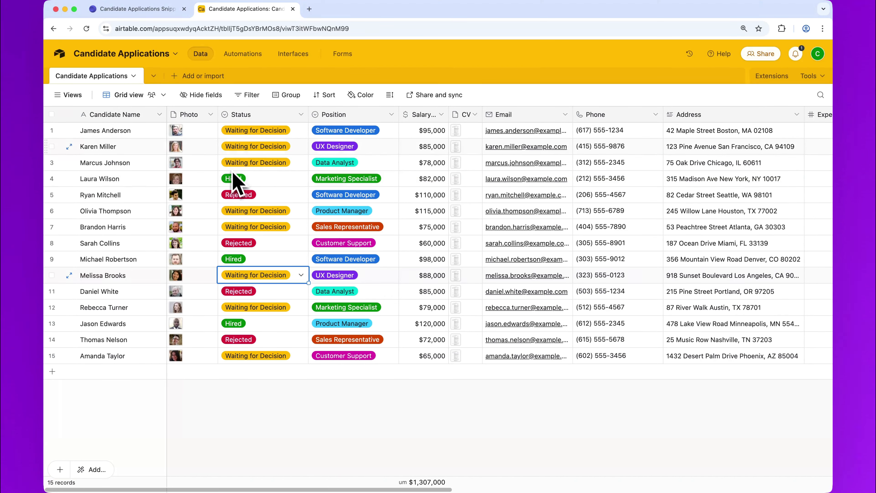
{"action": "left_click", "coordinate": [280, 117]}
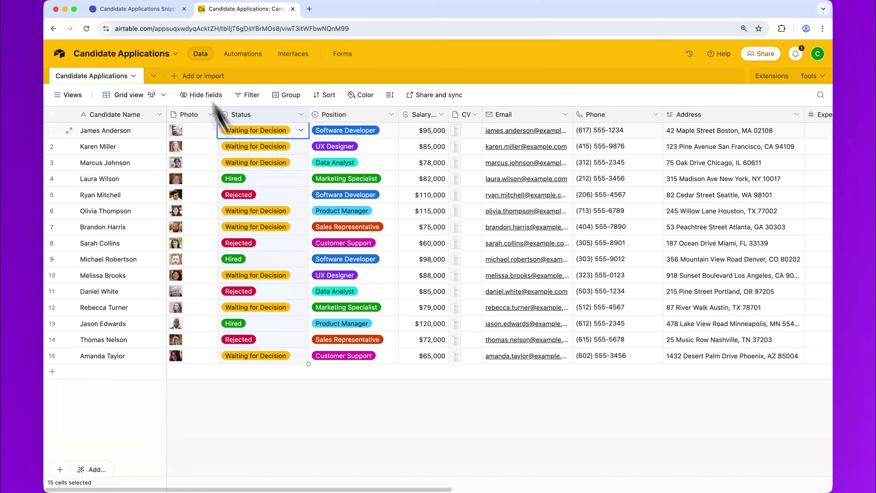
Step: Return to the Snippet Builder and examine the candidate's detail preview down to the Notes section
{"action": "left_click", "coordinate": [155, 9]}
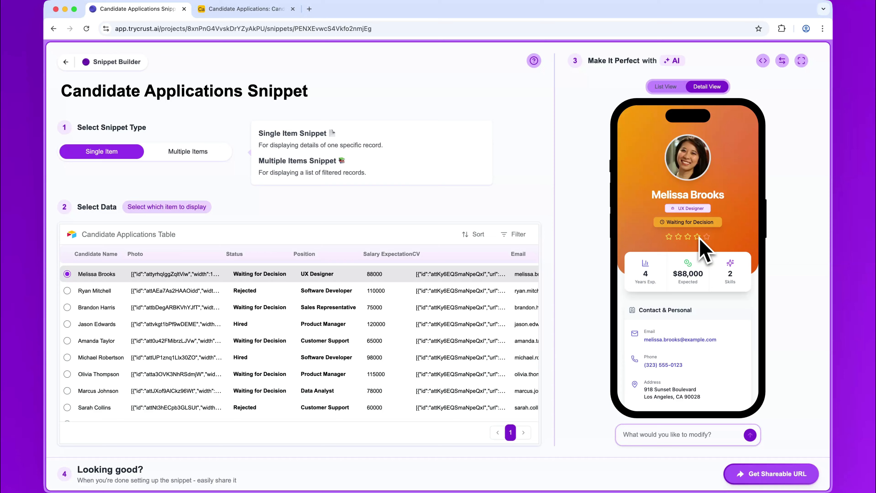
{"action": "scroll", "coordinate": [704, 251], "scroll_direction": "down", "scroll_amount": 5}
{"action": "scroll", "coordinate": [703, 242], "scroll_direction": "down", "scroll_amount": 9}
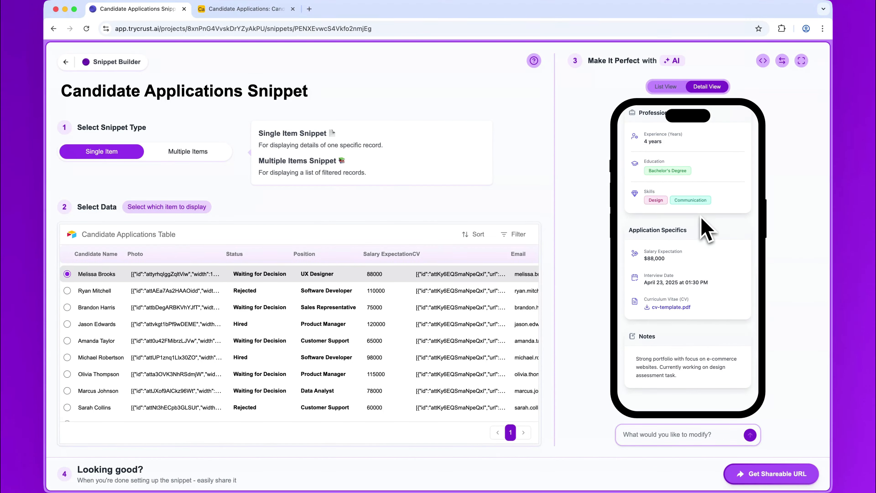
{"action": "scroll", "coordinate": [706, 230], "scroll_direction": "up", "scroll_amount": 1}
{"action": "scroll", "coordinate": [704, 227], "scroll_direction": "up", "scroll_amount": 10}
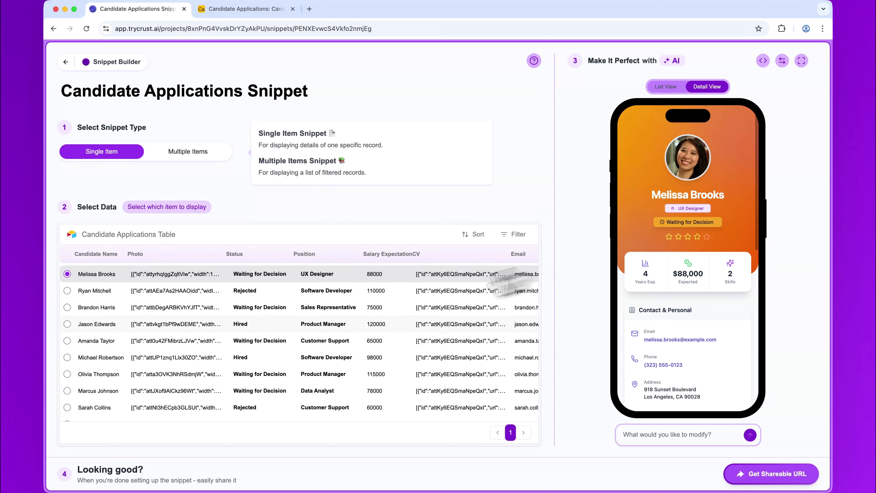
Step: Preview the detail view for a Hired Product Manager, a Rejected Software Developer and the Waiting for Decision UX Designer
{"action": "left_click", "coordinate": [305, 327]}
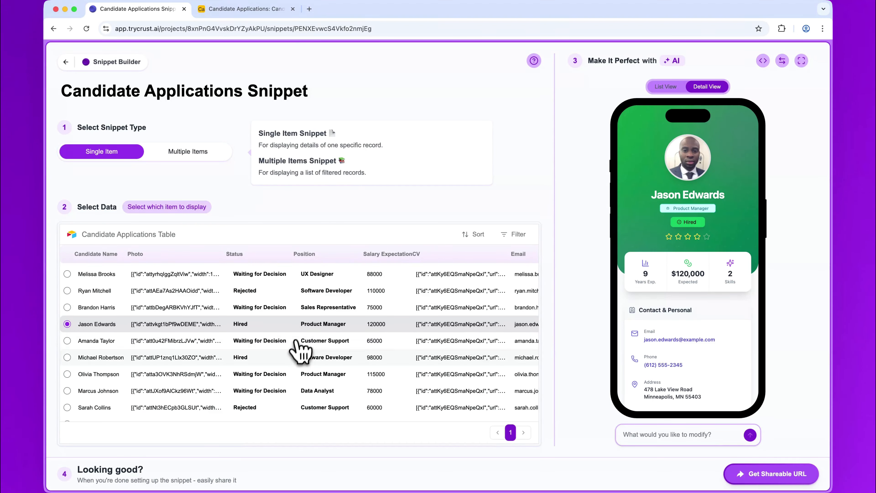
{"action": "left_click", "coordinate": [287, 291]}
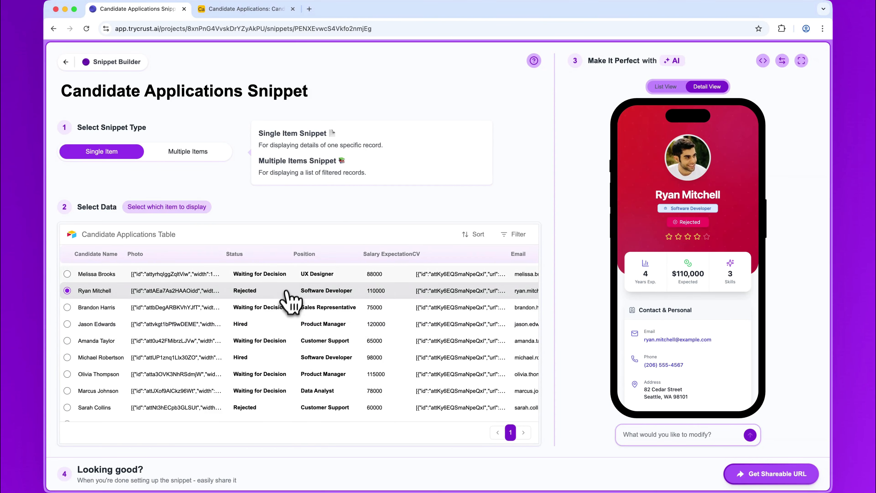
{"action": "left_click", "coordinate": [293, 274]}
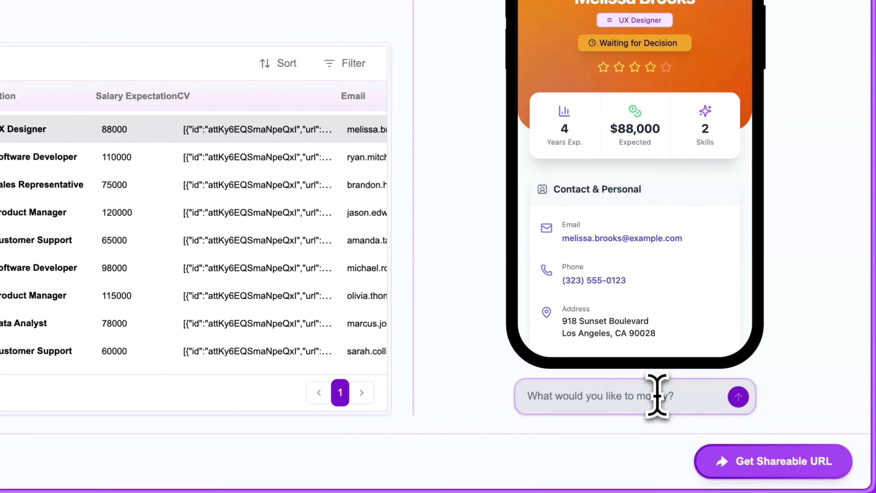
Step: Ask the AI to "Hide the Contact & Personal card if the Status field is not Hired"
{"action": "left_click", "coordinate": [701, 434]}
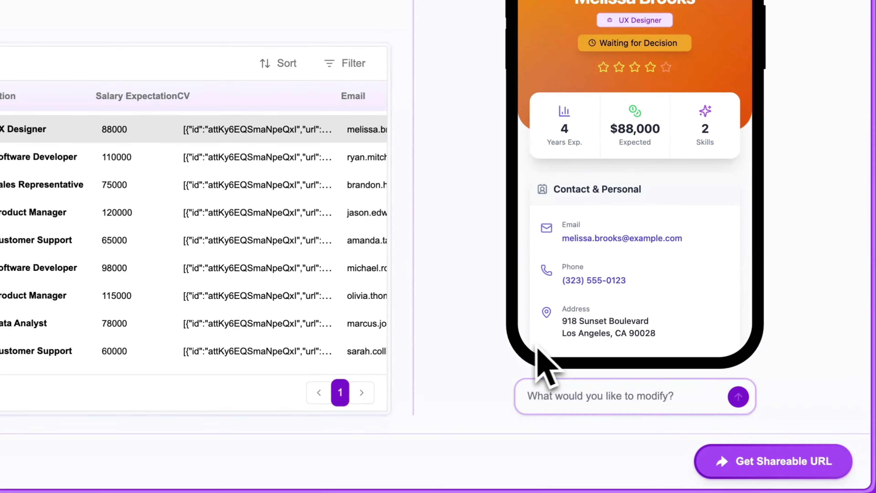
{"action": "type", "text": "Hide the Cont"}
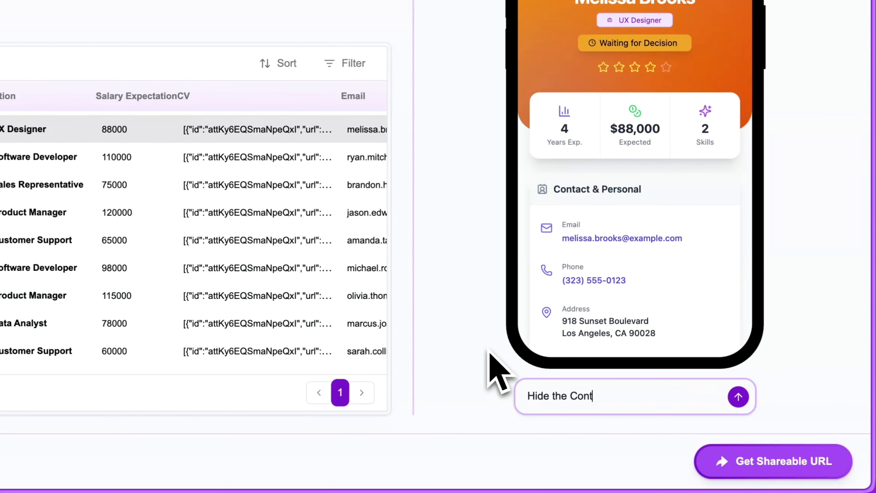
{"action": "type", "text": "act & Personal card "}
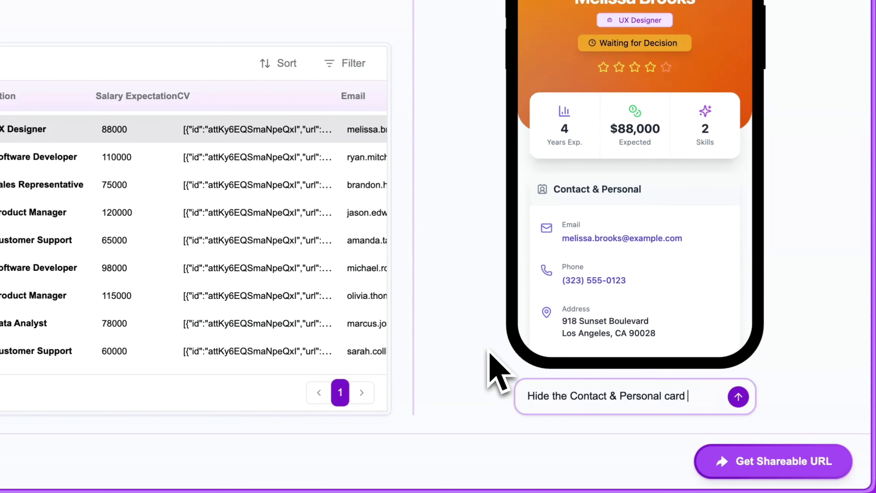
{"action": "type", "text": "if the Status "}
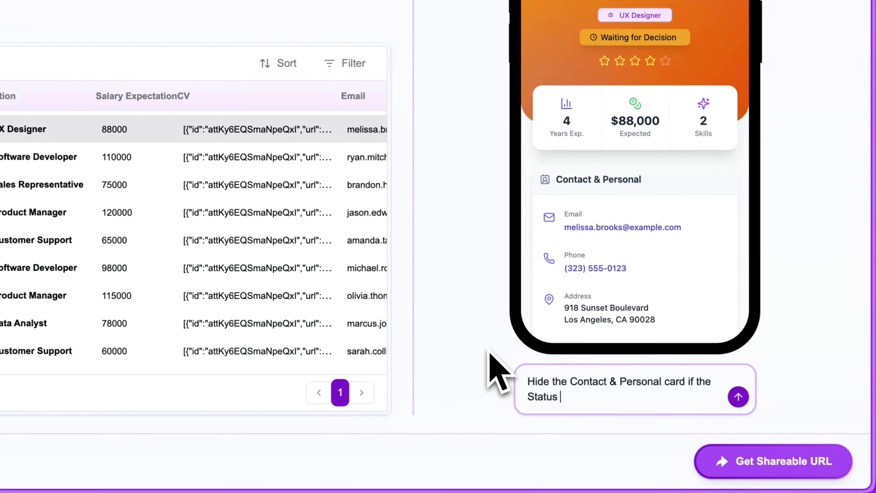
{"action": "type", "text": "field is not Hired"}
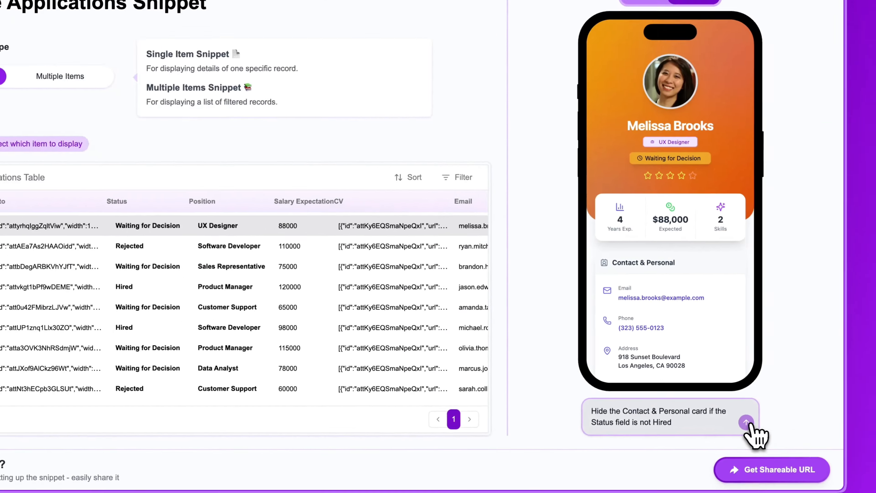
{"action": "left_click", "coordinate": [738, 396]}
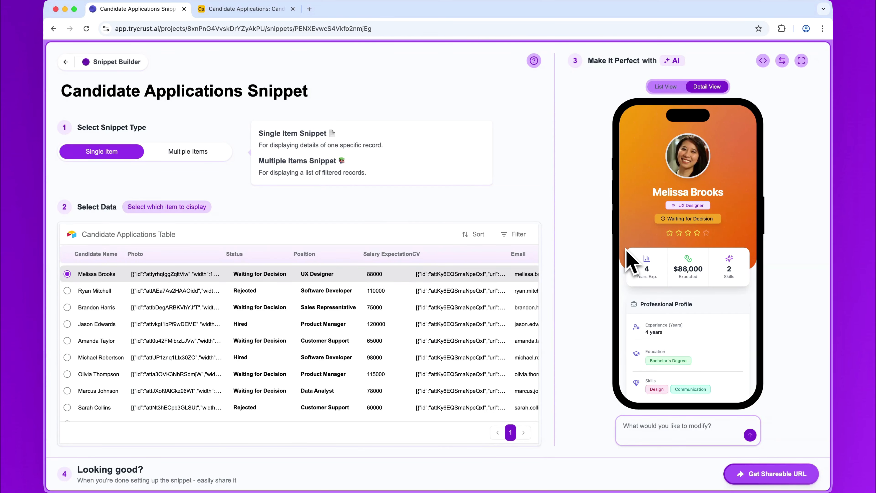
Step: Check the Contact & Personal card in the previews of the Rejected Software Developer and the Hired Product Manager
{"action": "left_click", "coordinate": [312, 293]}
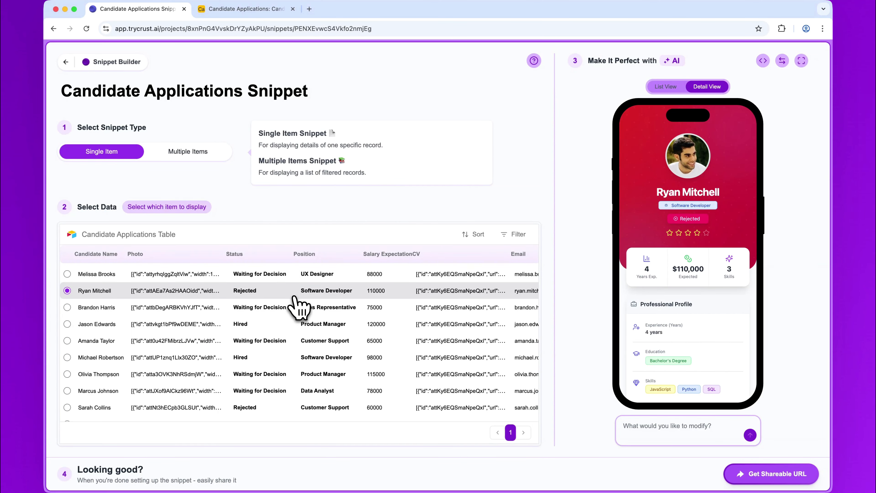
{"action": "left_click", "coordinate": [293, 323]}
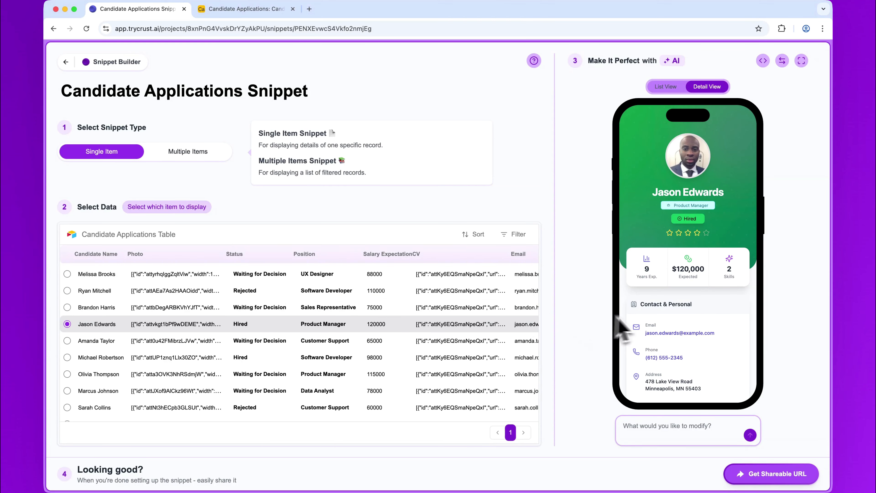
{"action": "triple_click", "coordinate": [673, 304]}
{"action": "left_click", "coordinate": [705, 319]}
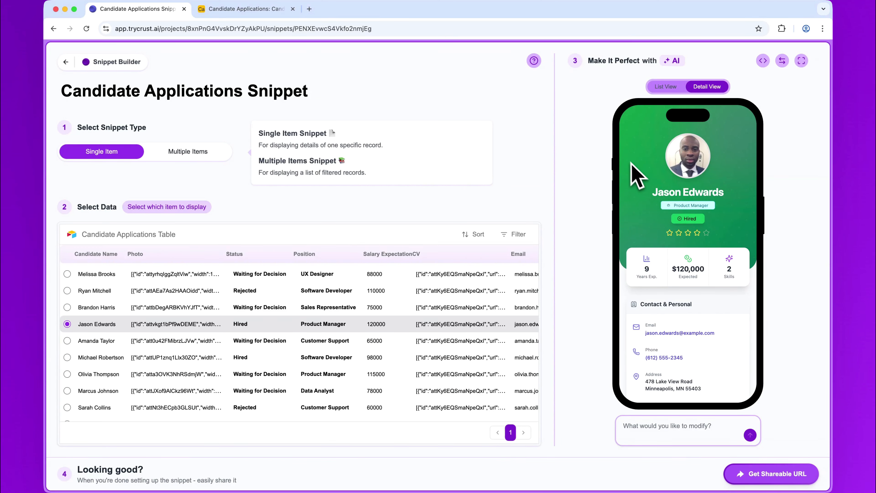
Step: With the UX Designer candidate selected, request header hire and reject buttons for Status Waiting for Decision, each updating the record status accordingly
{"action": "left_click", "coordinate": [472, 278]}
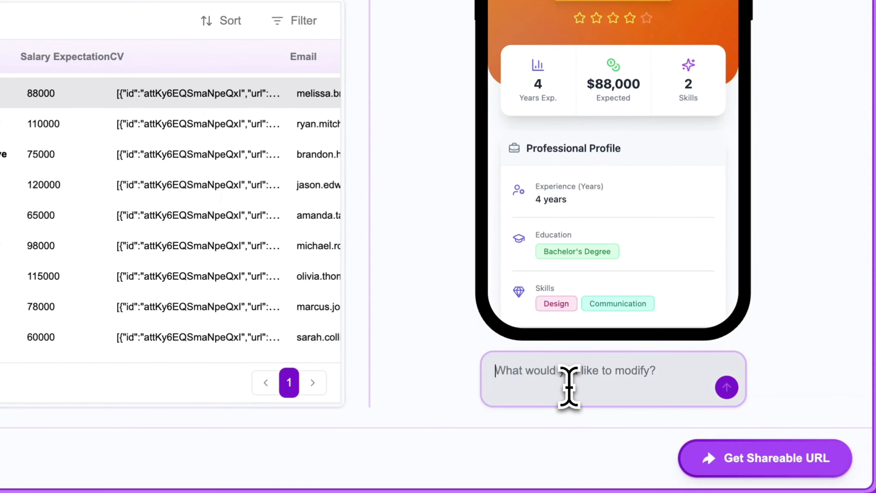
{"action": "left_click", "coordinate": [665, 430]}
{"action": "type", "text": "When the Sta"}
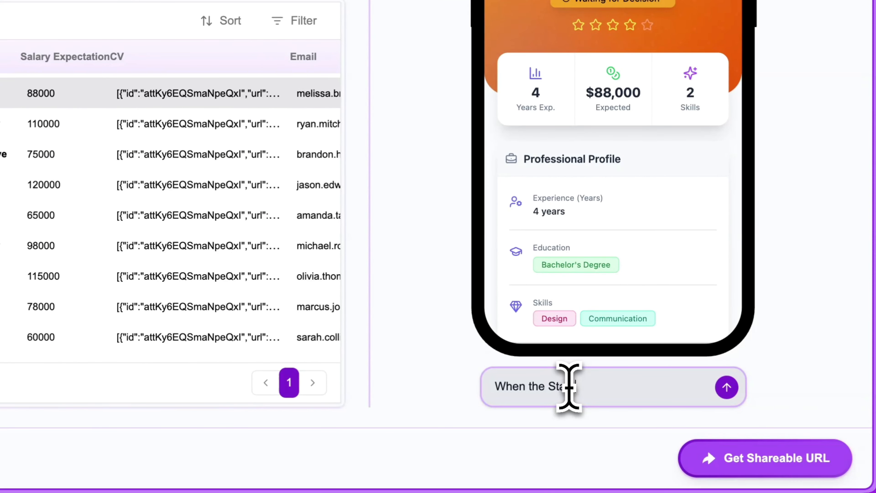
{"action": "type", "text": "tus is Waiting for Decision, "}
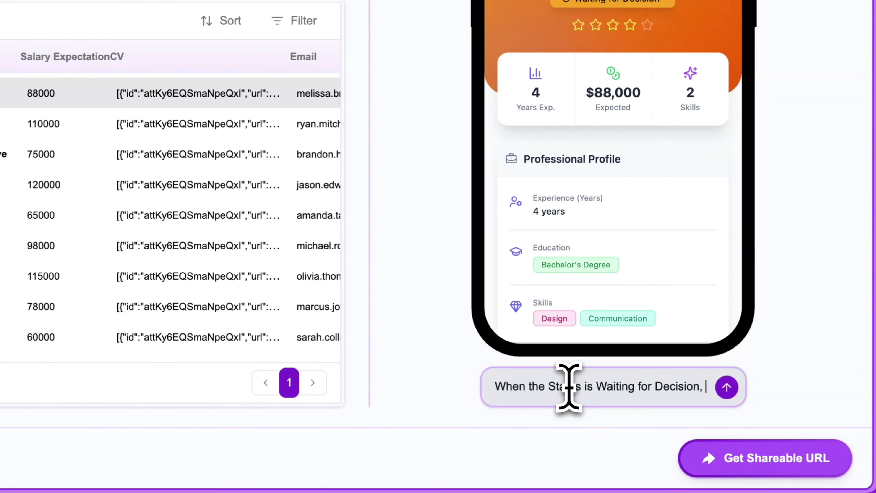
{"action": "type", "text": "show two buttons in the heade"}
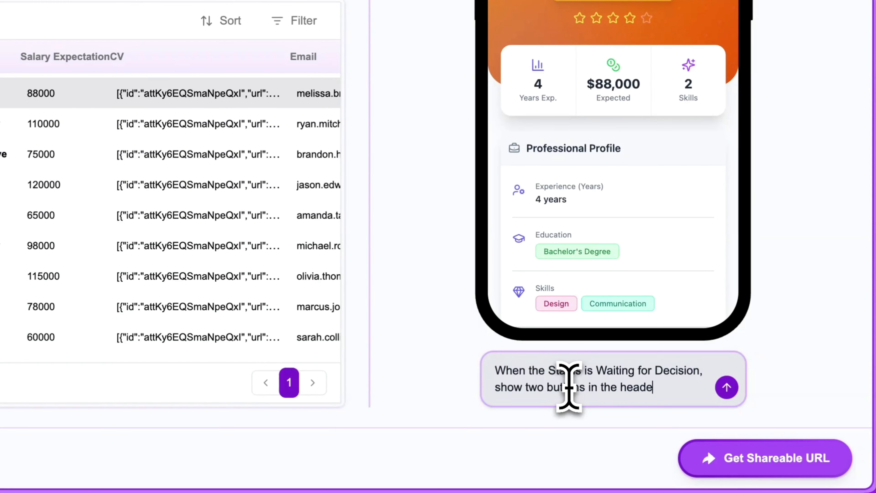
{"action": "type", "text": "r: one to hire and o"}
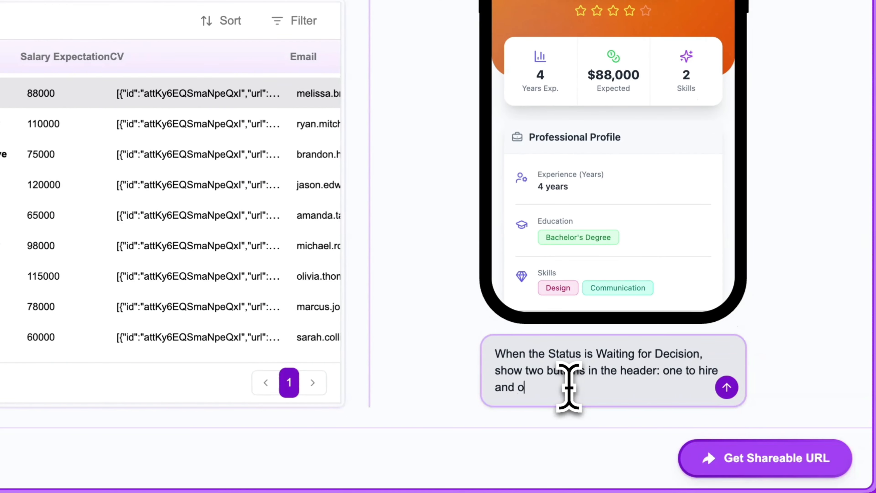
{"action": "type", "text": "ne to reject the candidate."}
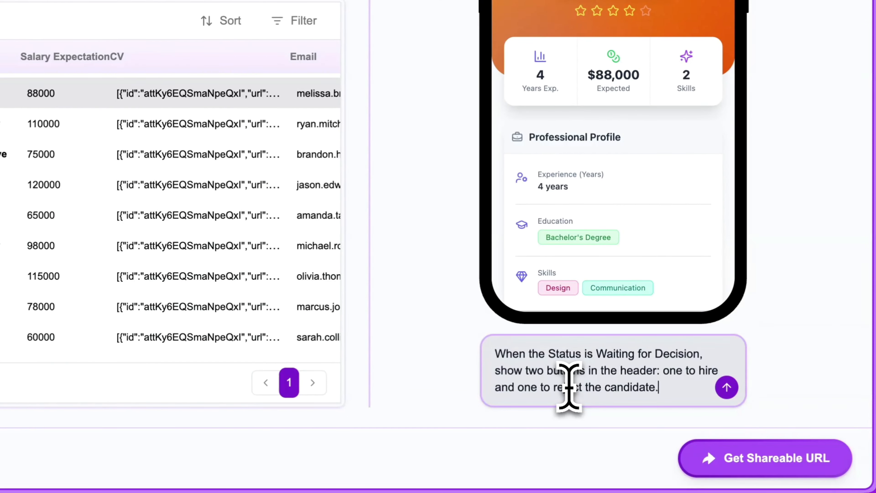
{"action": "type", "text": " Pressing "}
{"action": "type", "text": "either of them will update the r"}
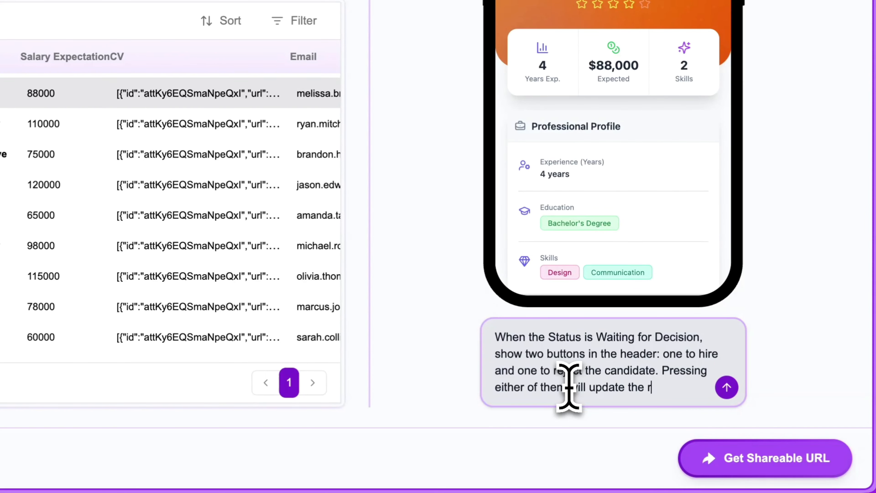
{"action": "type", "text": "ecord status accor"}
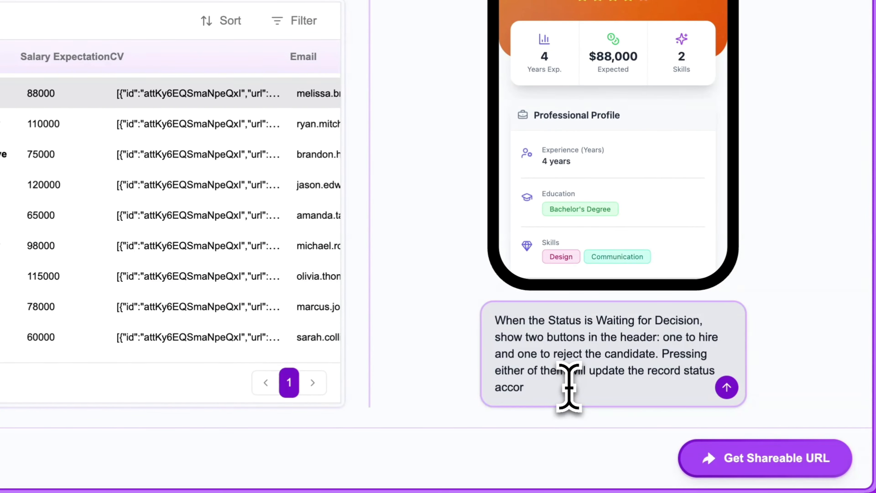
{"action": "type", "text": "dingly"}
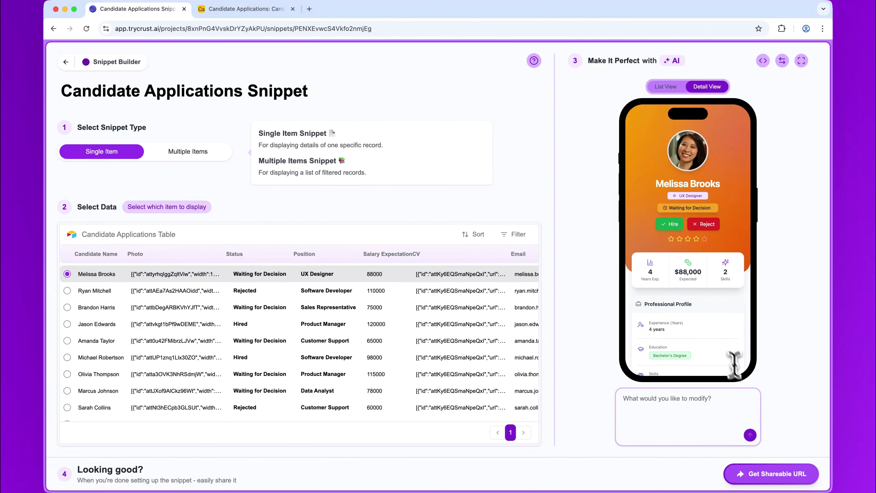
Step: Open the snippet's shareable page and check the UX Designer candidate's Status in Airtable
{"action": "left_click", "coordinate": [755, 474]}
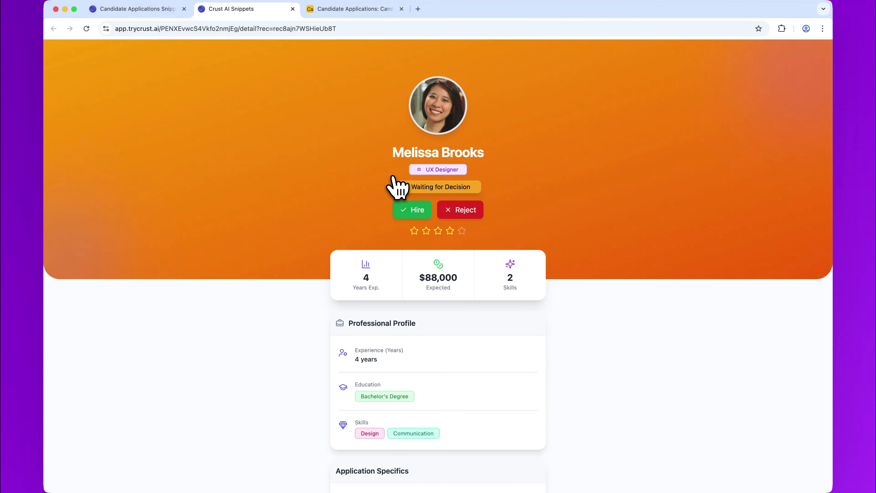
{"action": "left_click", "coordinate": [345, 11]}
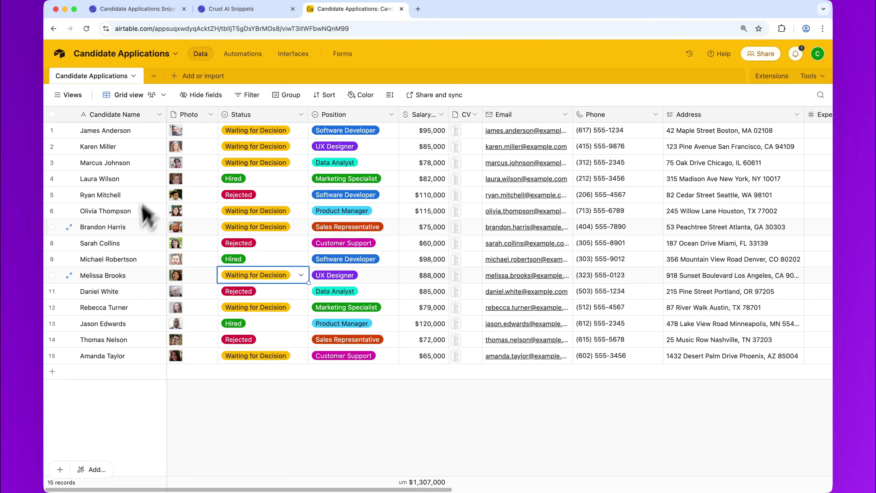
Step: Hire the UX Designer candidate from the live snippet page and check the record's Status in Airtable
{"action": "left_click", "coordinate": [241, 10]}
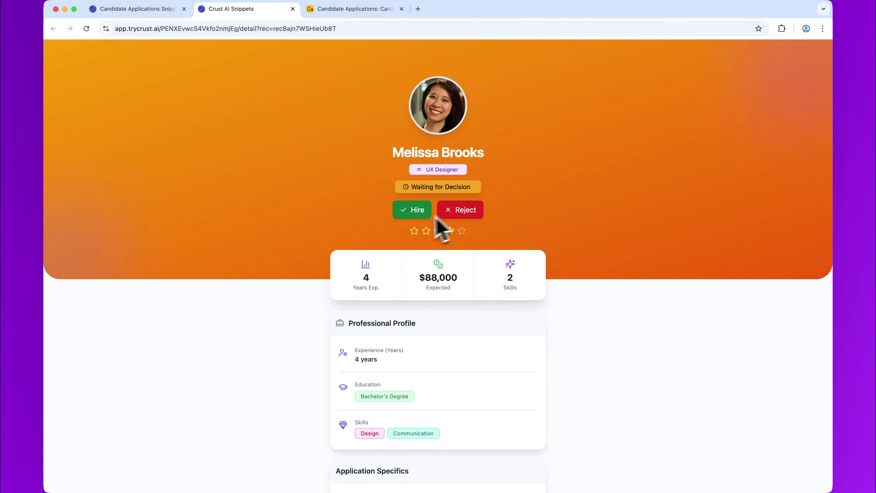
{"action": "left_click", "coordinate": [423, 216]}
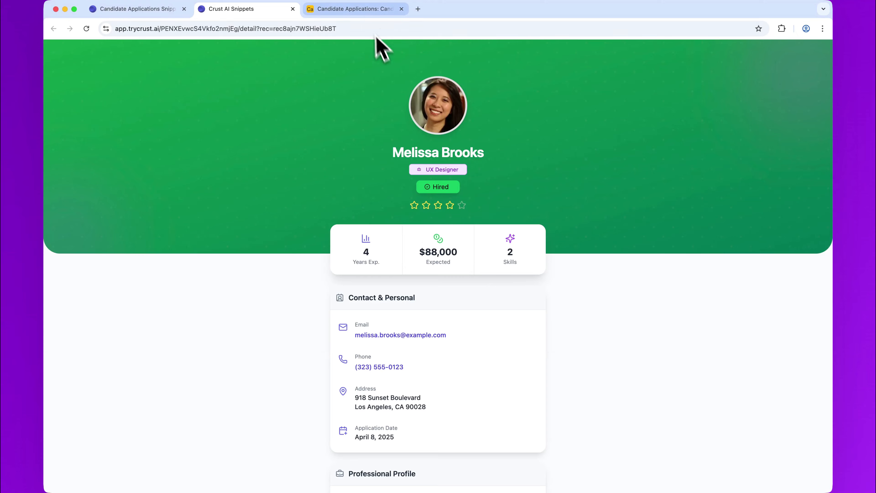
{"action": "left_click", "coordinate": [362, 11]}
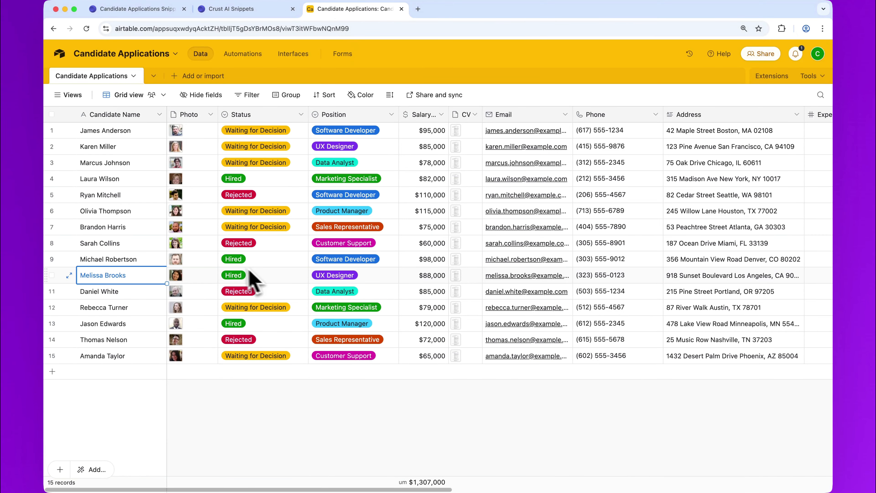
Step: Close the live snippet page and return to the Snippet Builder
{"action": "left_click", "coordinate": [270, 13]}
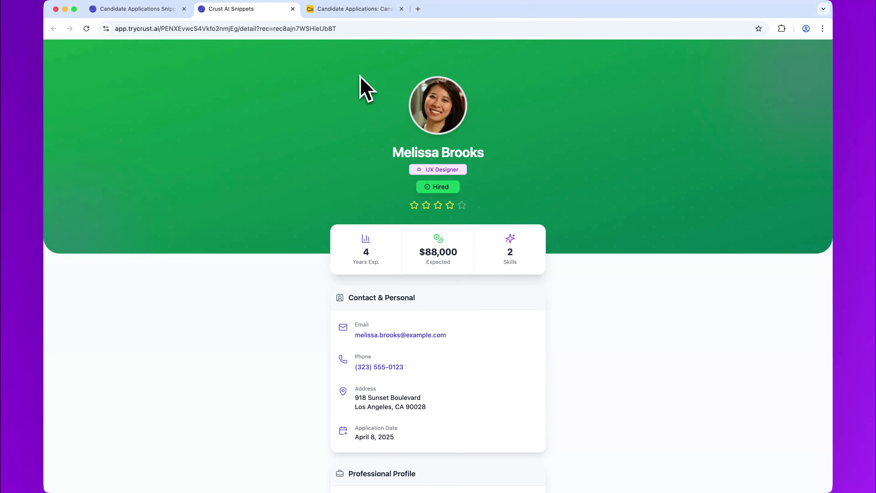
{"action": "left_click", "coordinate": [293, 8]}
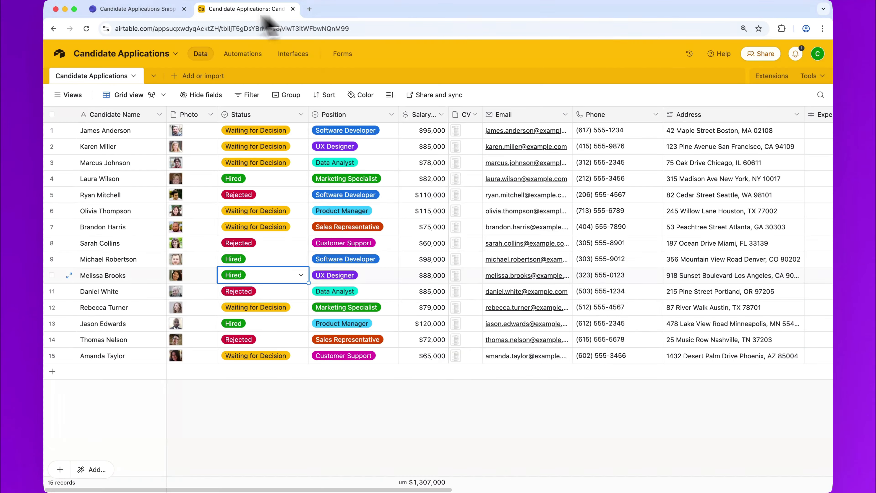
{"action": "left_click", "coordinate": [166, 9]}
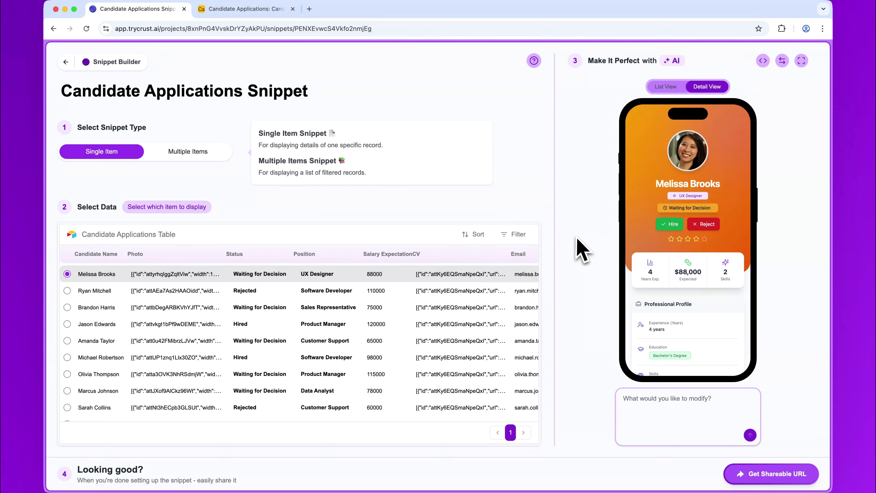